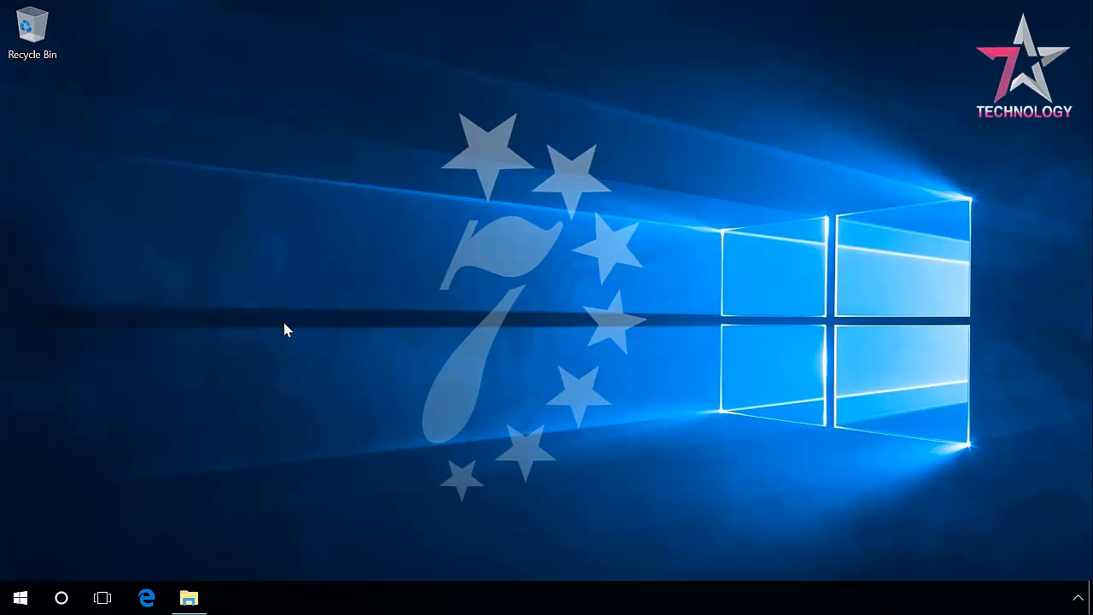
Try to open the Documents folder on drive C: by requesting permanent access to it.
click(189, 599)
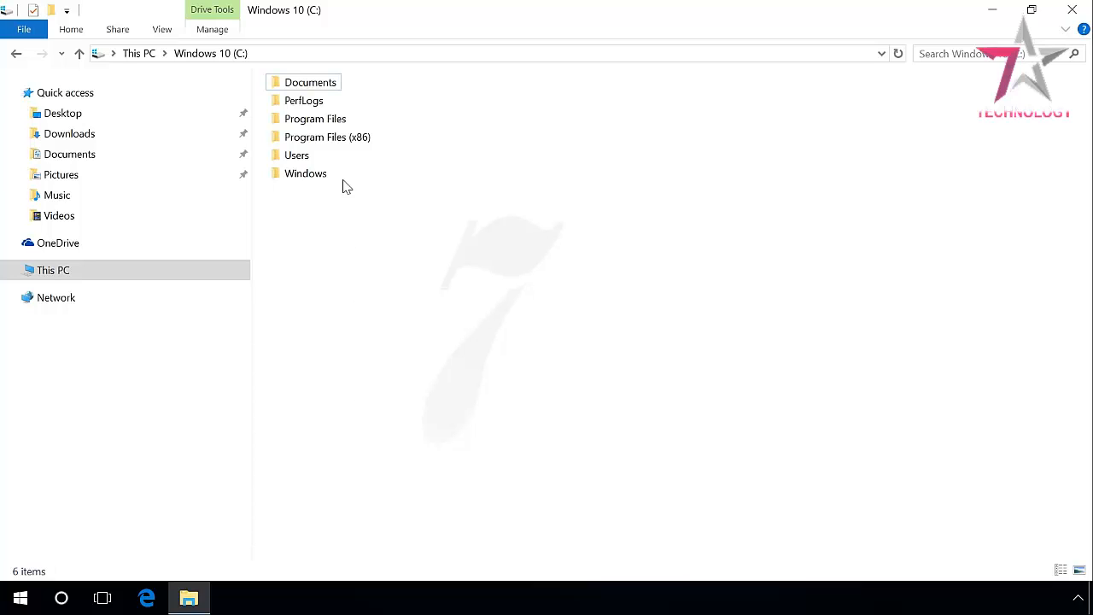
double_click(321, 85)
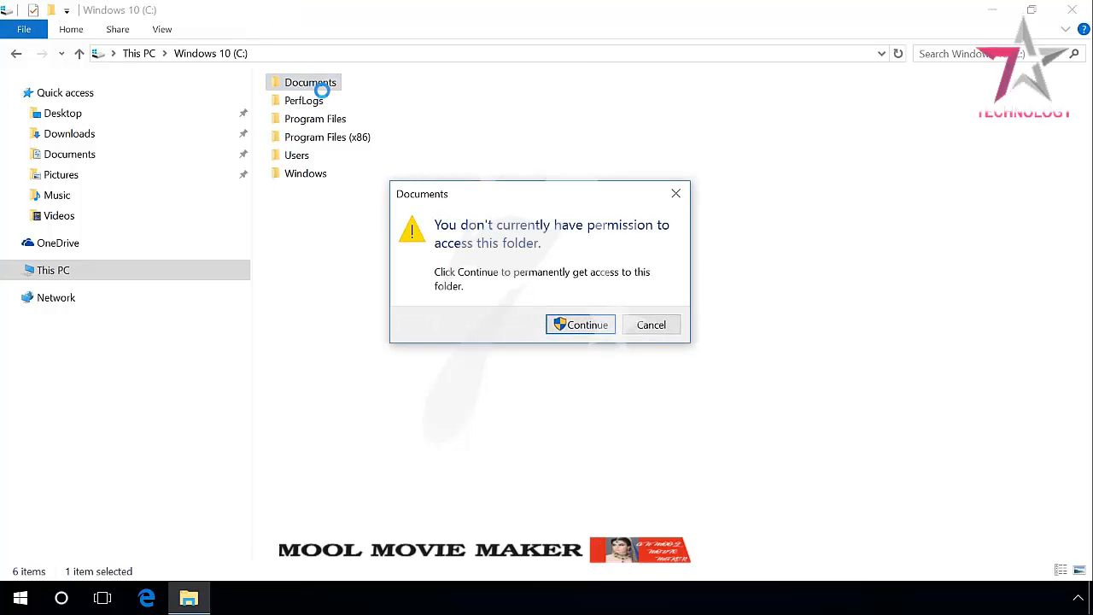
click(569, 326)
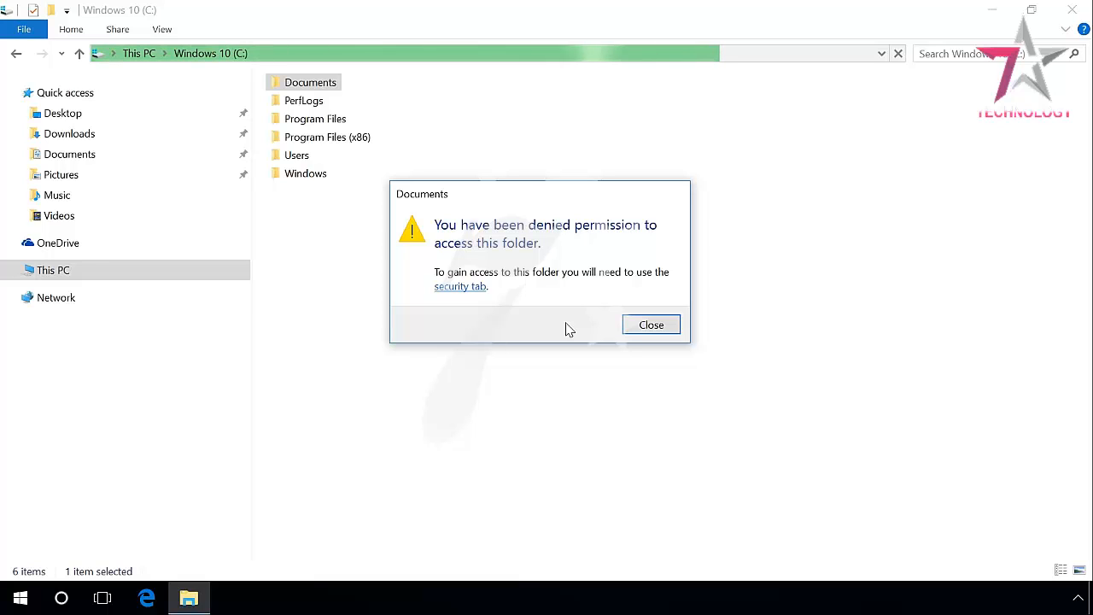
click(656, 330)
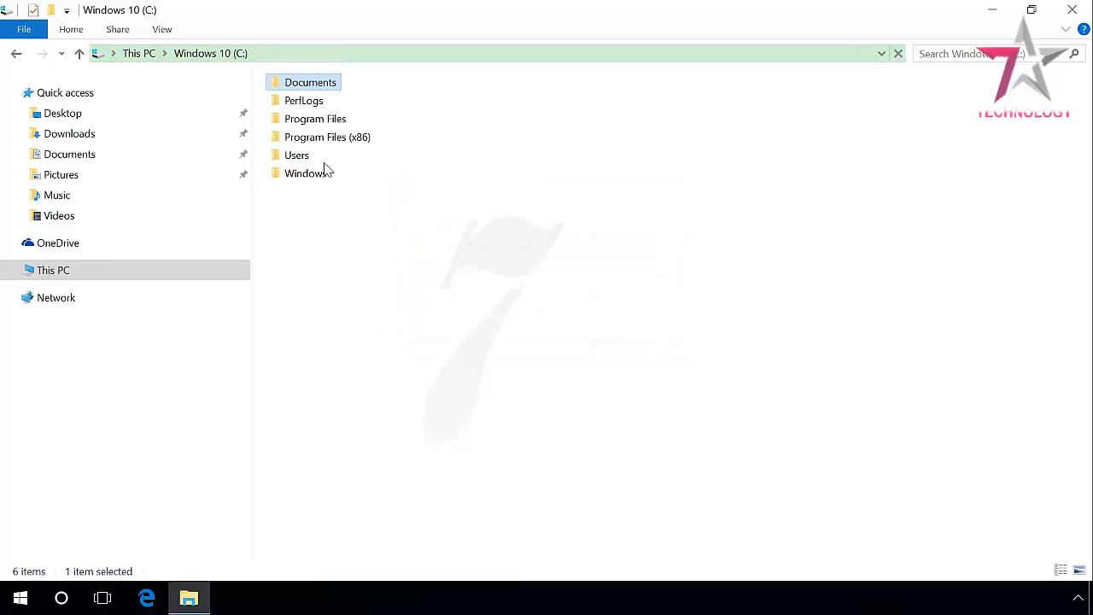
Change the owner of C:\Documents to the administrator's own user account in the folder's advanced security settings, verifying the account name.
right_click(315, 89)
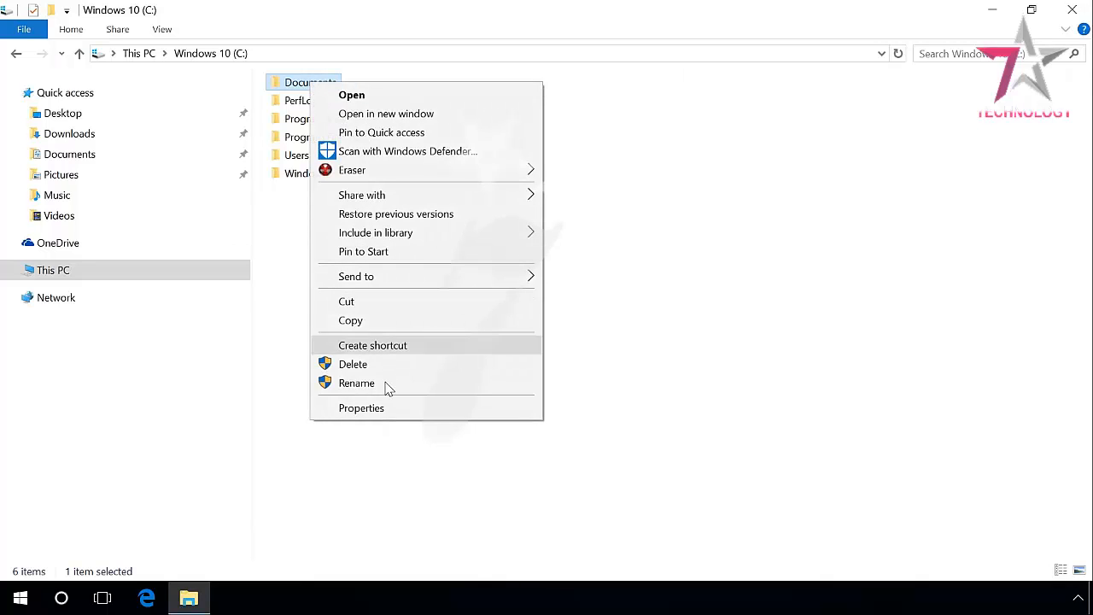
click(380, 410)
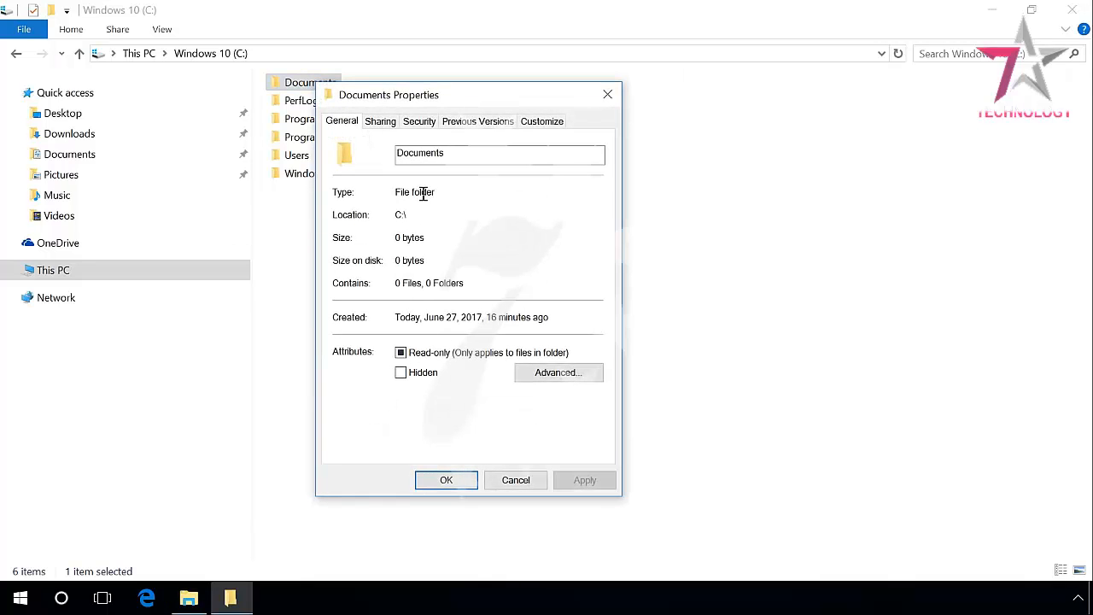
click(418, 122)
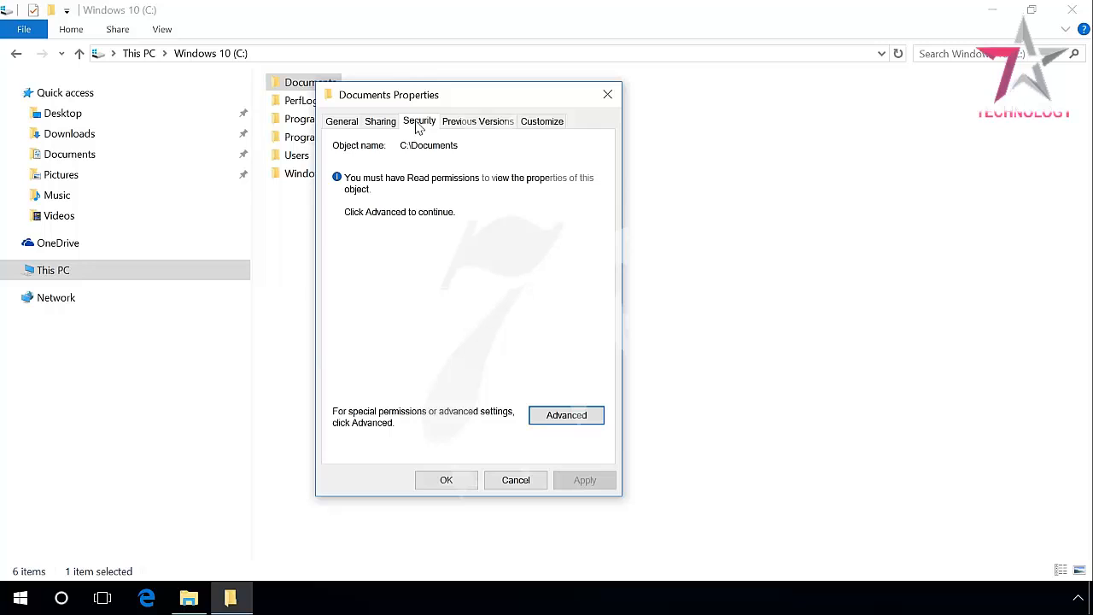
click(567, 418)
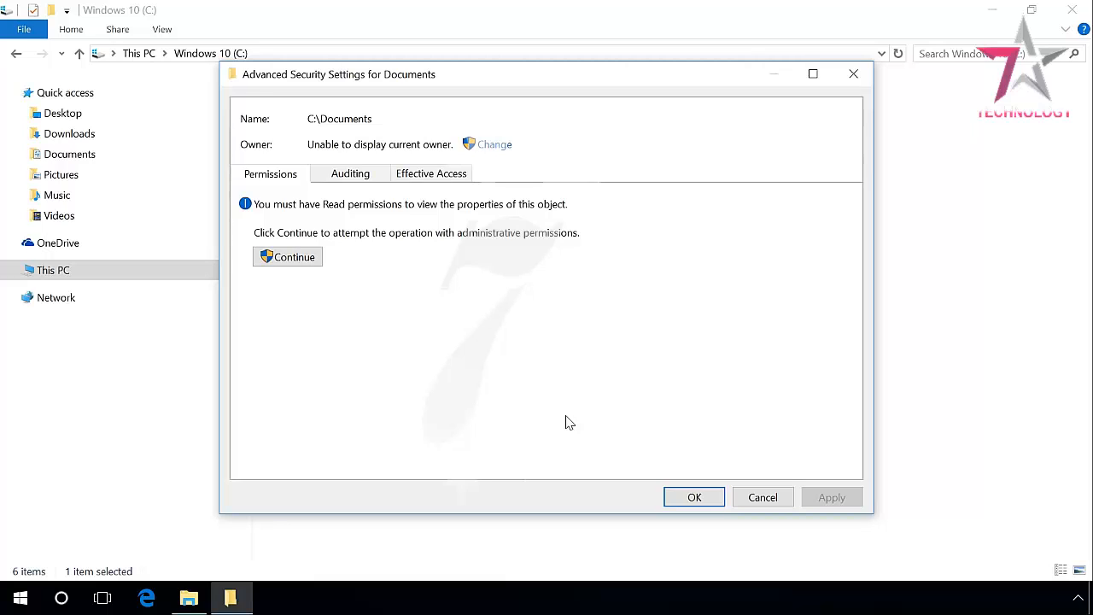
click(497, 145)
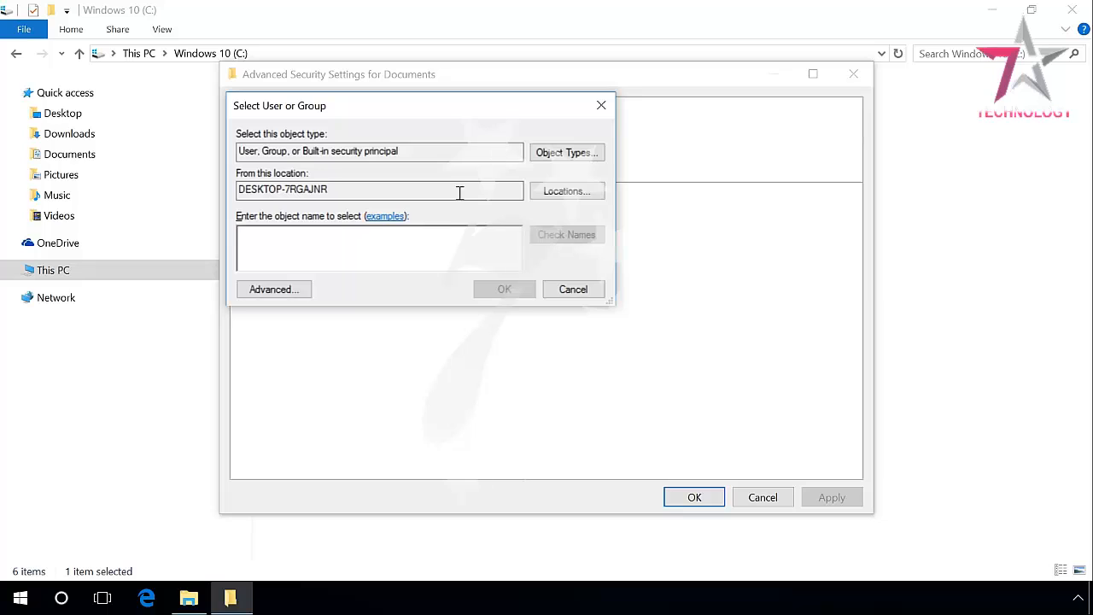
text(maxim)
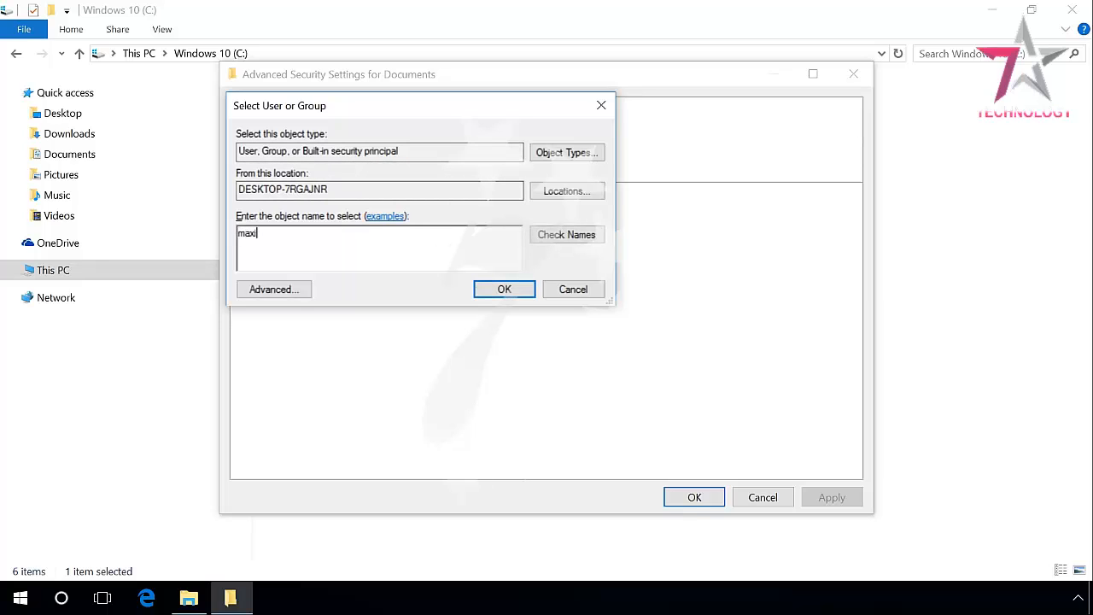
click(555, 239)
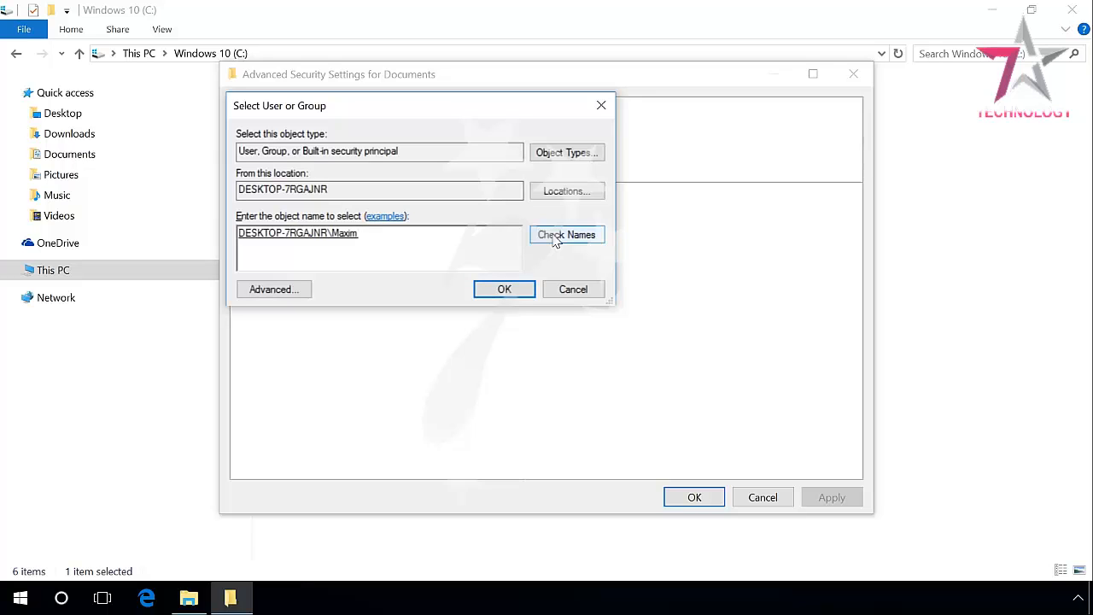
click(505, 290)
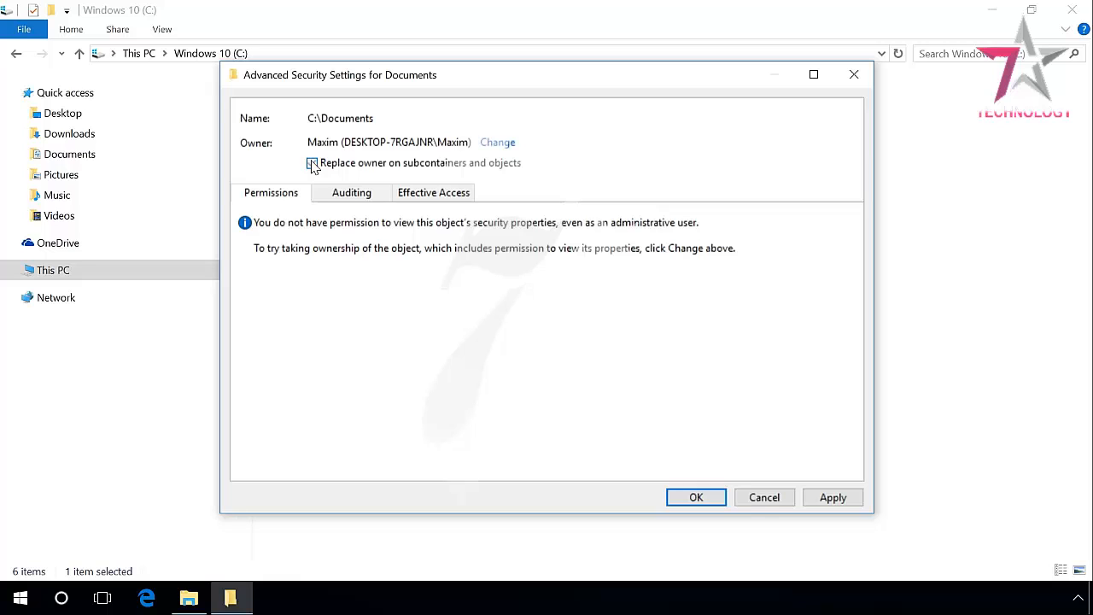
Replace the owner on subcontainers and objects, accept replacing the directory permissions with Full Control, and close the folder's properties.
click(312, 163)
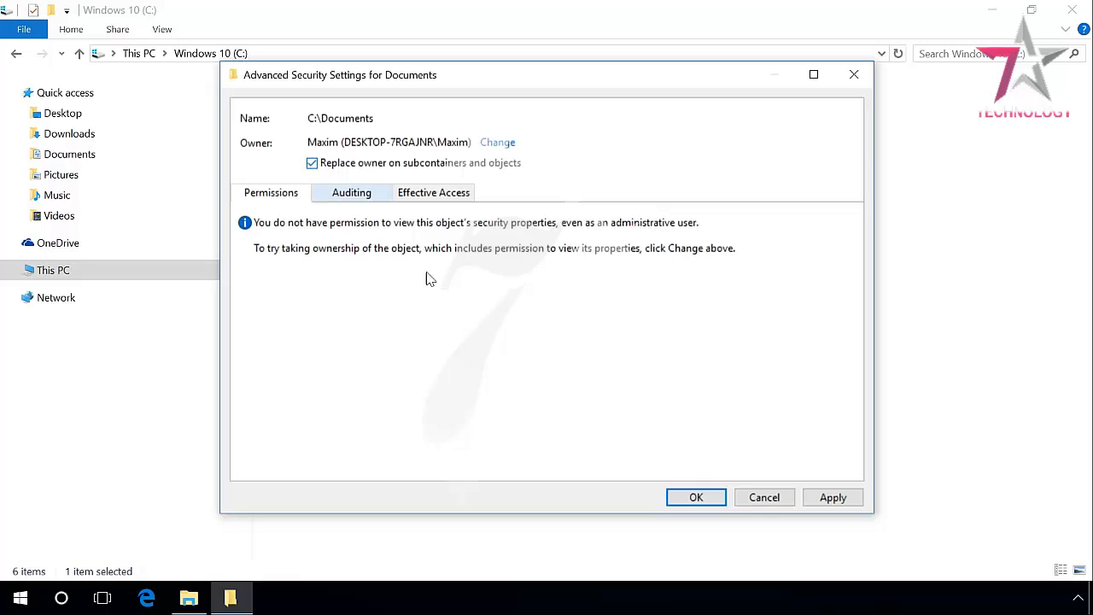
click(835, 502)
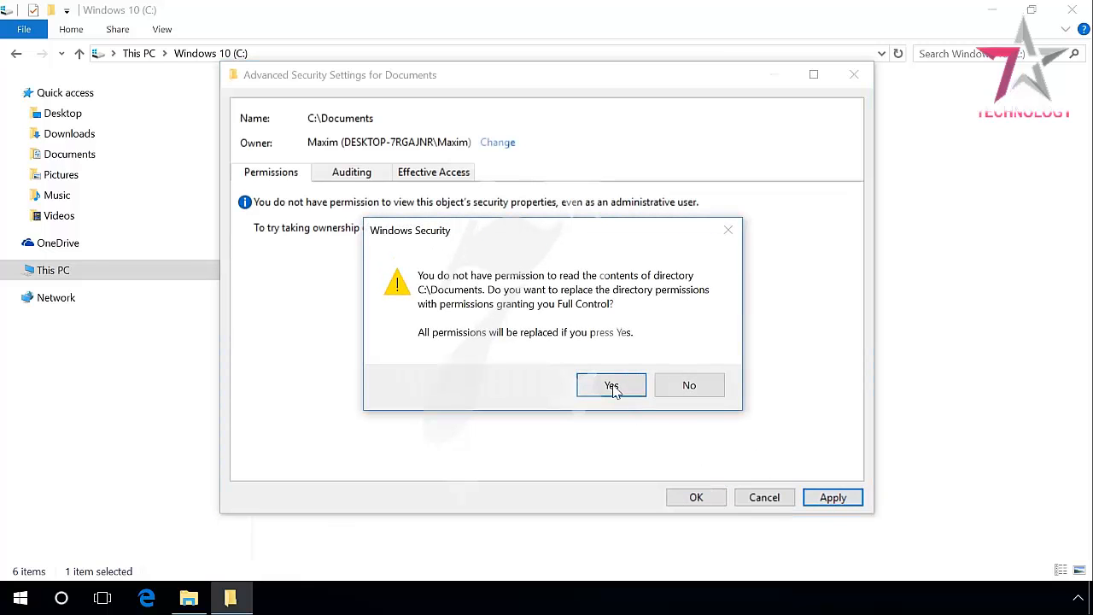
click(611, 386)
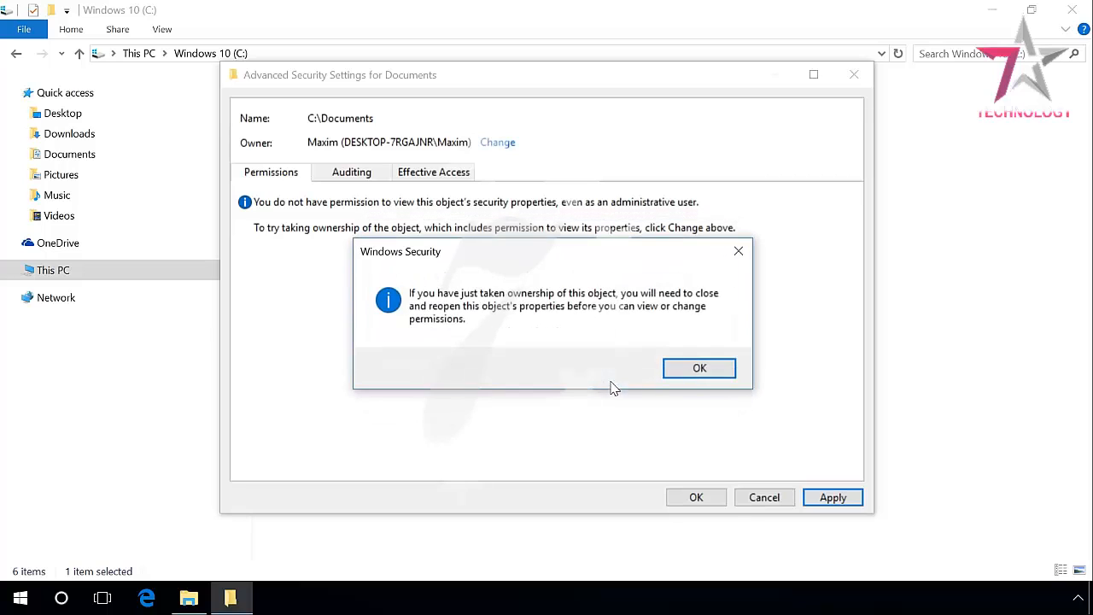
click(698, 369)
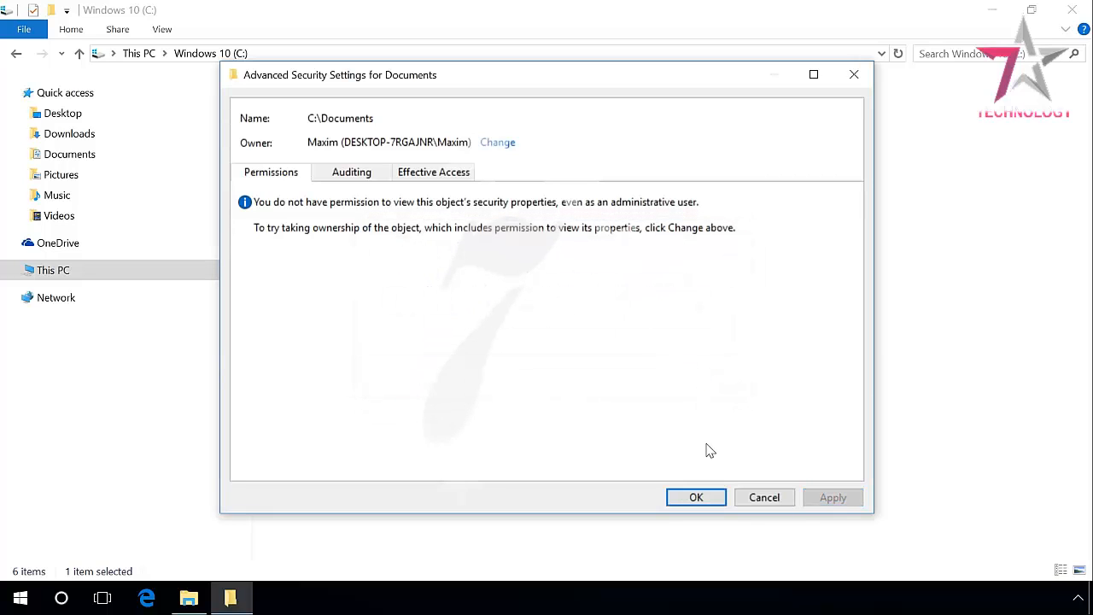
click(699, 497)
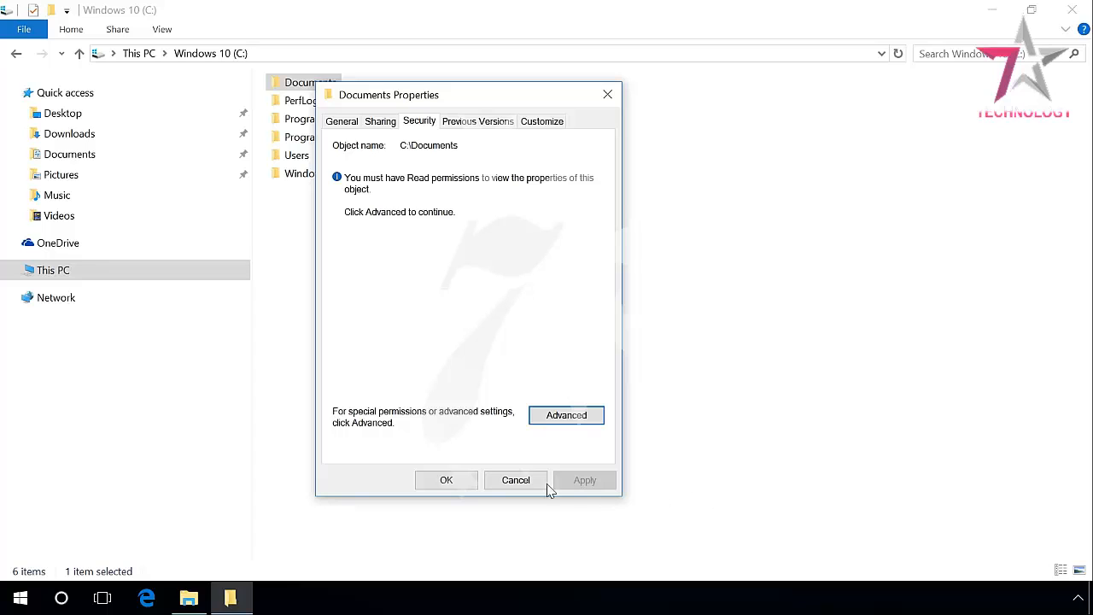
click(439, 480)
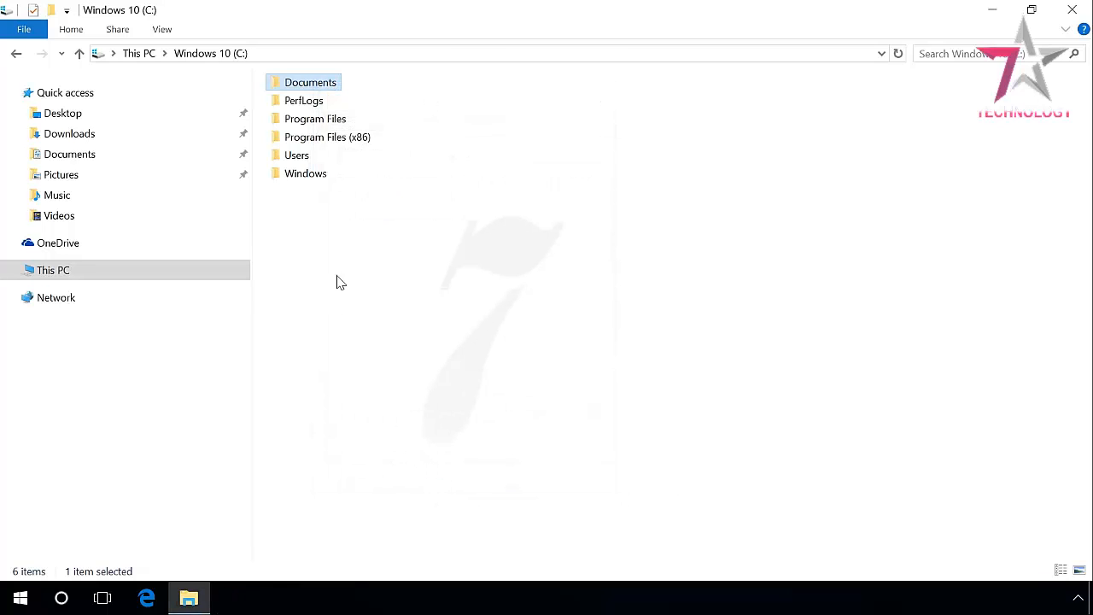
Open the Documents folder to check access to its contents, and close the window.
double_click(299, 85)
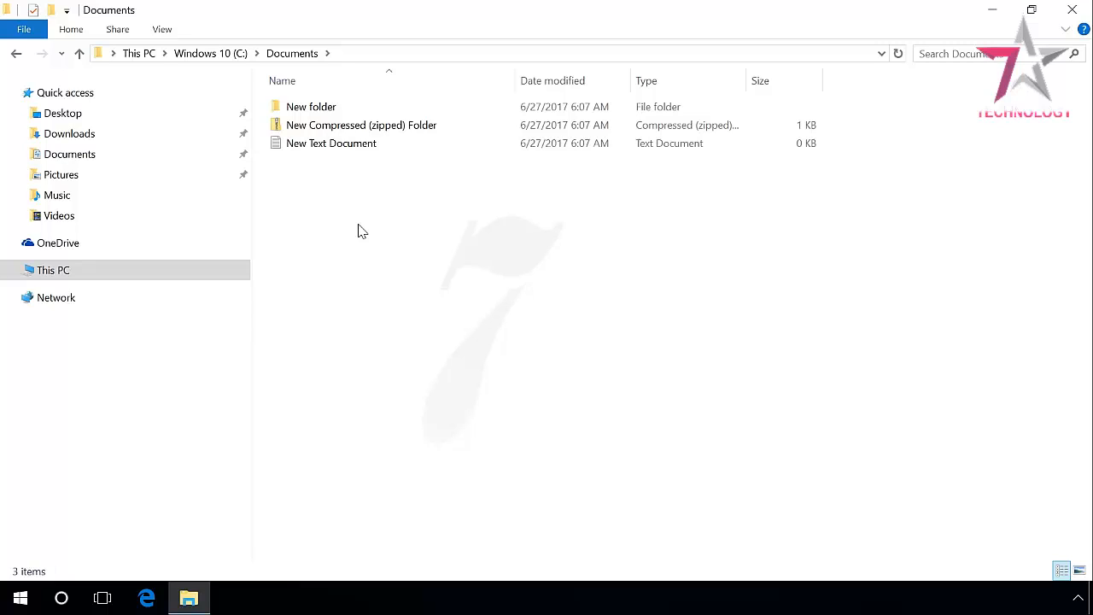
click(1079, 12)
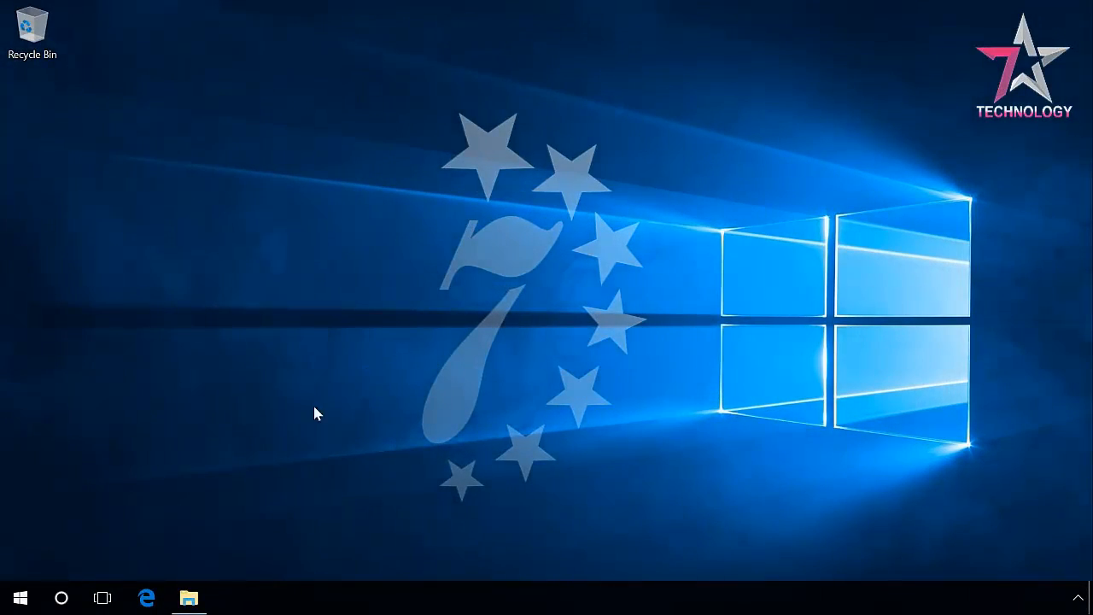
Try to open the Documents folder on drive C: again and dismiss the access request.
click(189, 599)
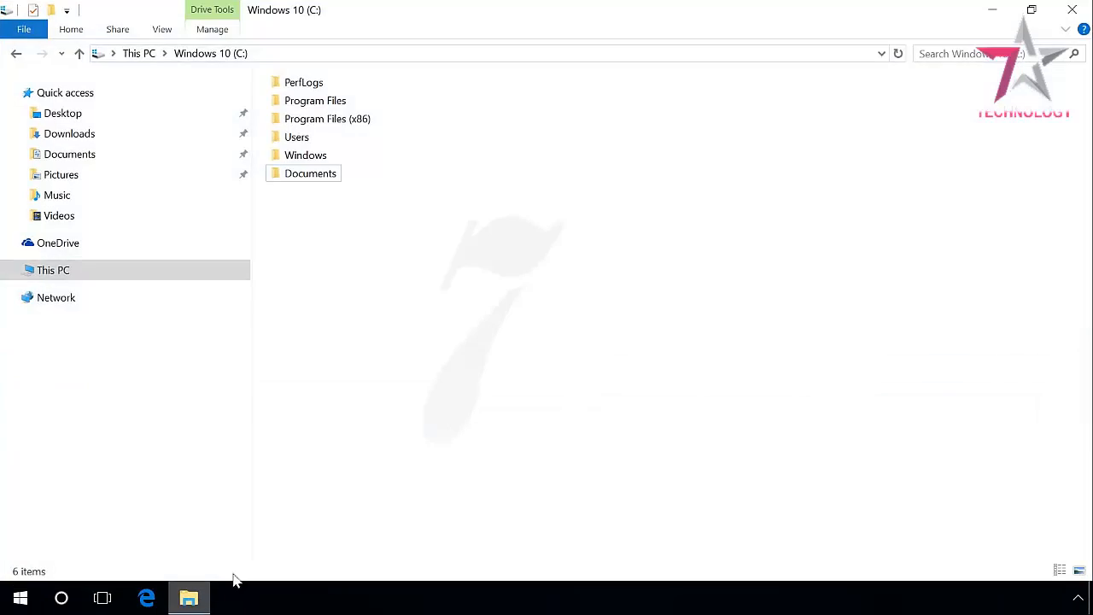
double_click(329, 175)
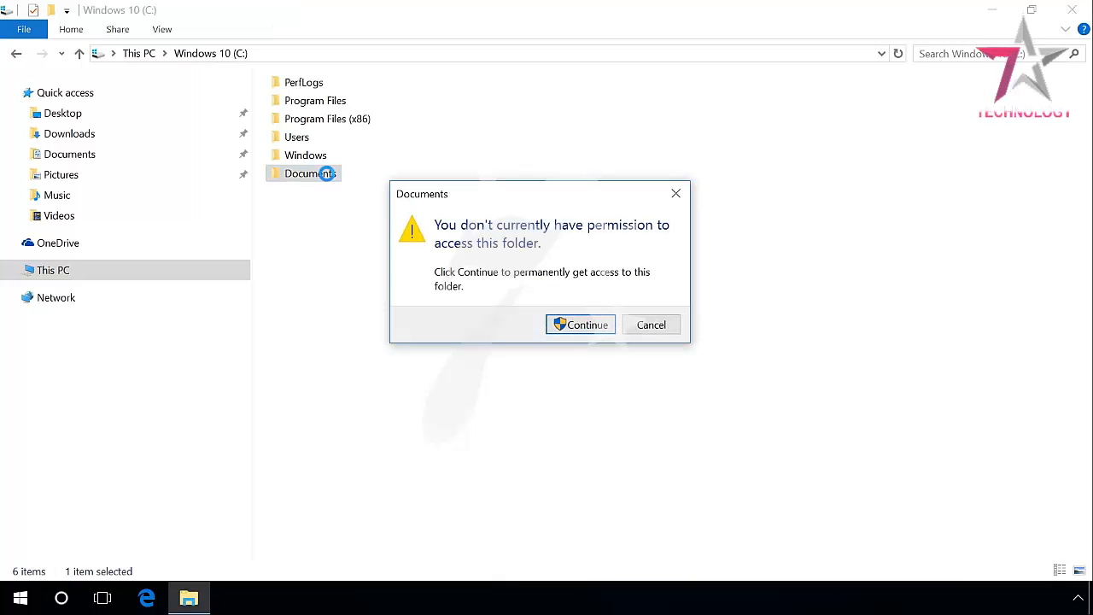
click(676, 194)
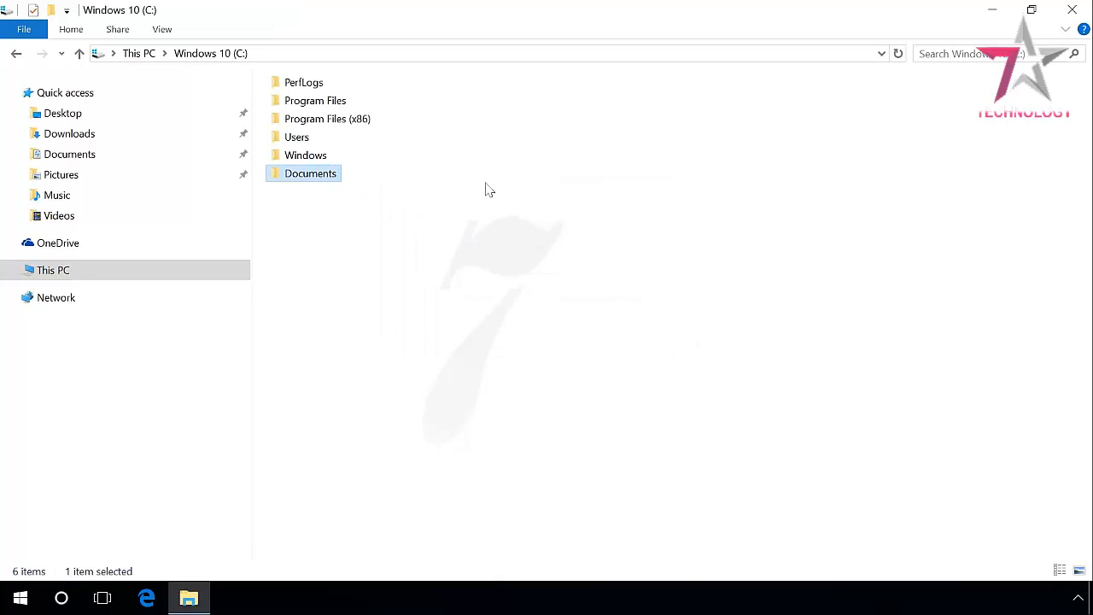
Open the advanced security settings of C:\Documents and load its permission entries with administrative permissions.
right_click(323, 181)
click(370, 502)
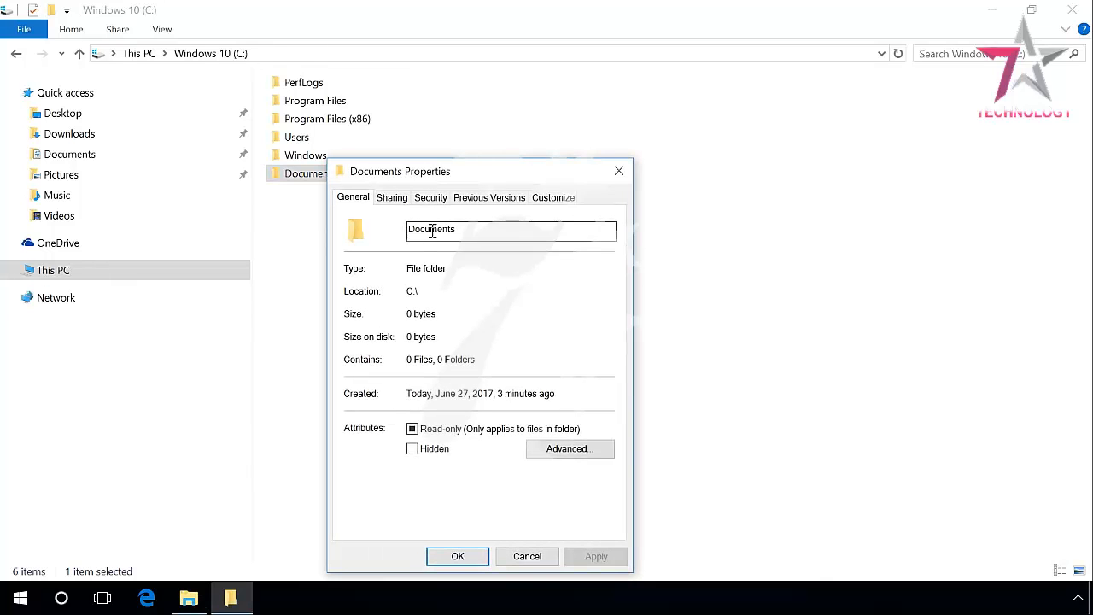
click(430, 199)
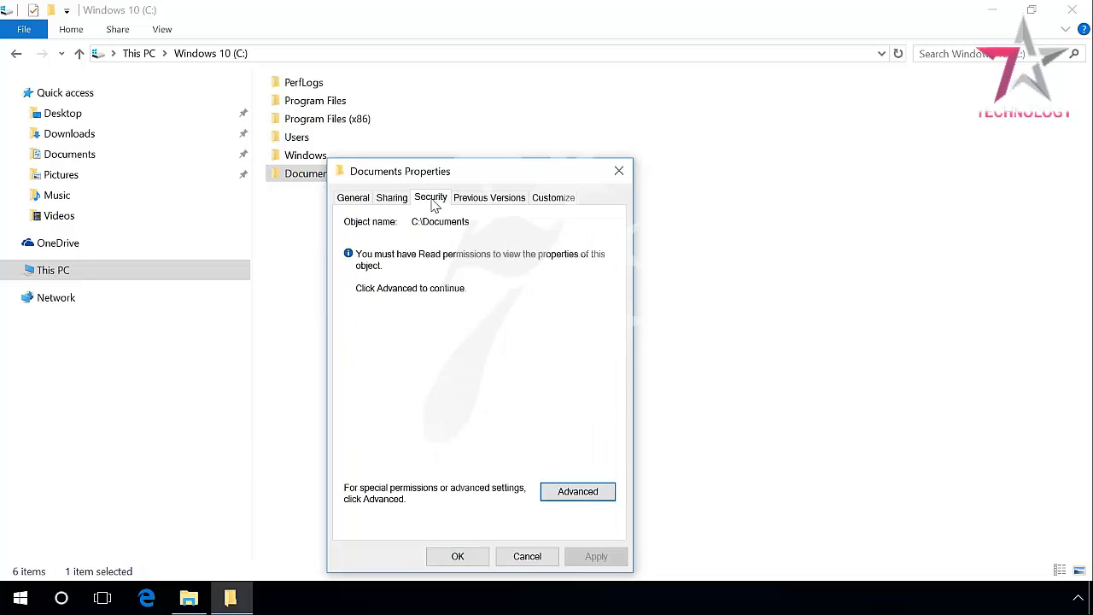
click(570, 496)
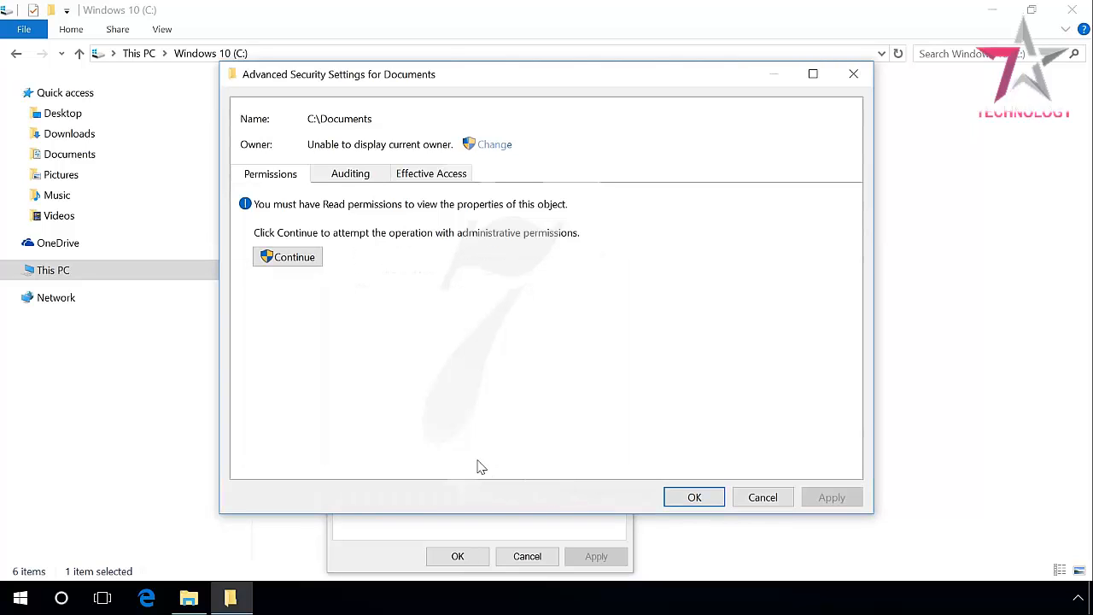
click(286, 261)
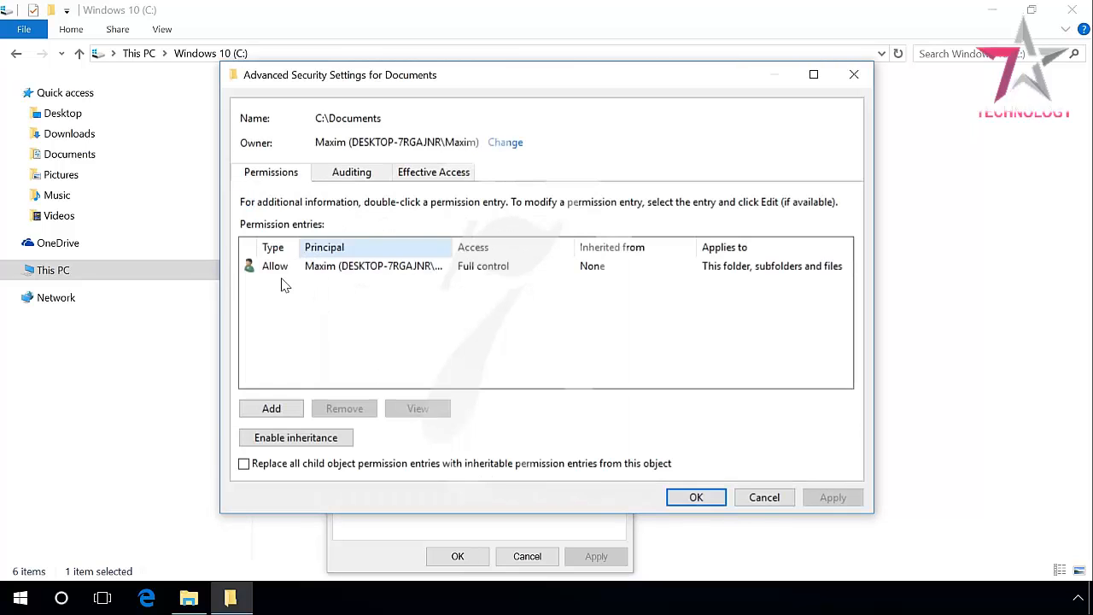
Add a permission entry for the Documents folder with the User account as its verified principal.
click(273, 410)
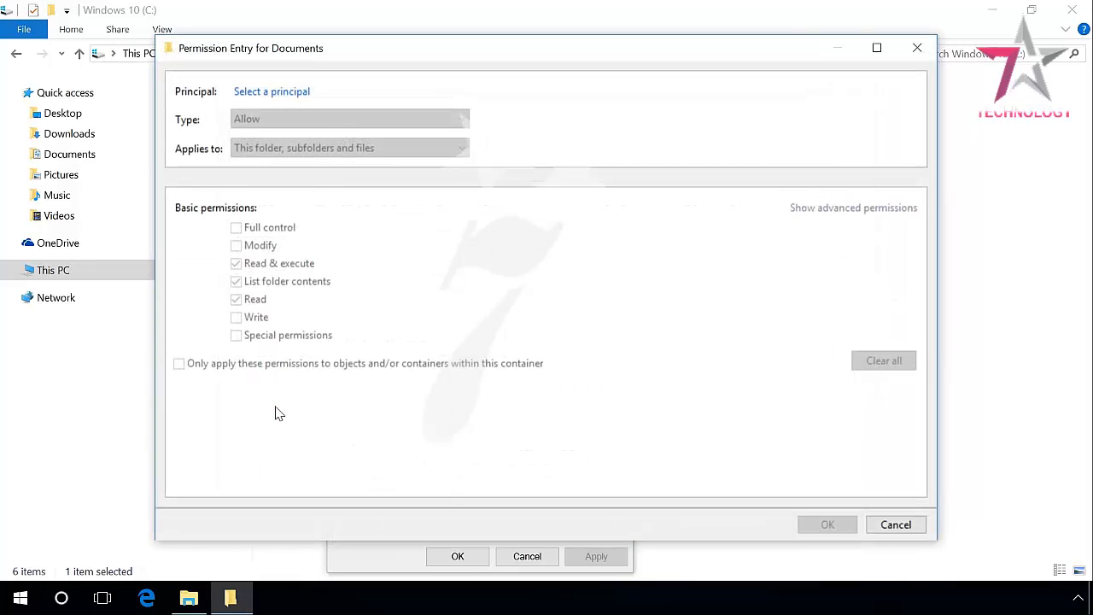
click(280, 94)
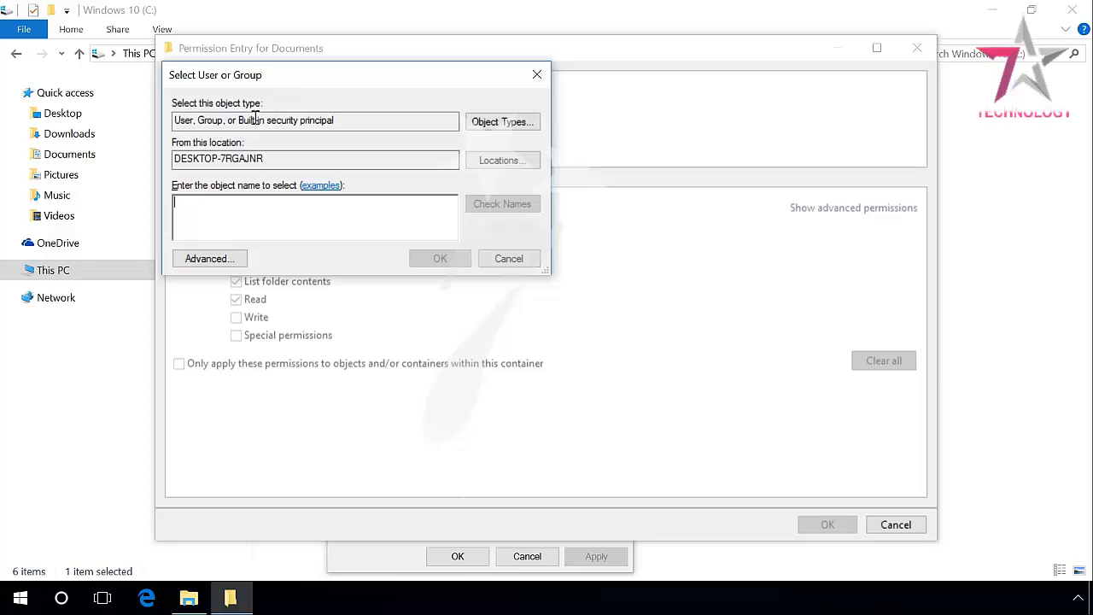
text(user)
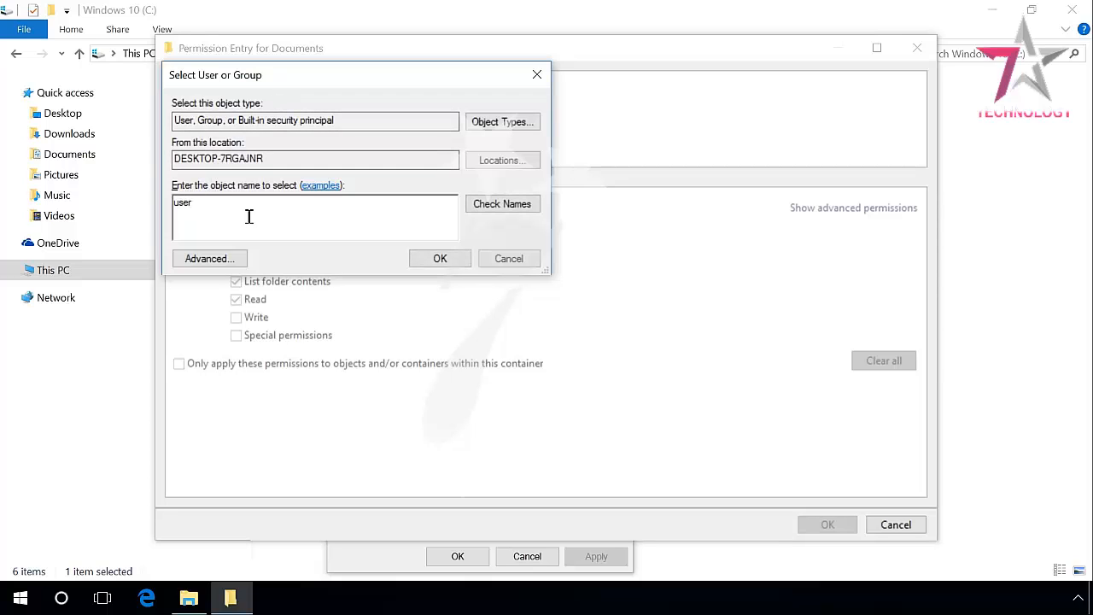
click(493, 207)
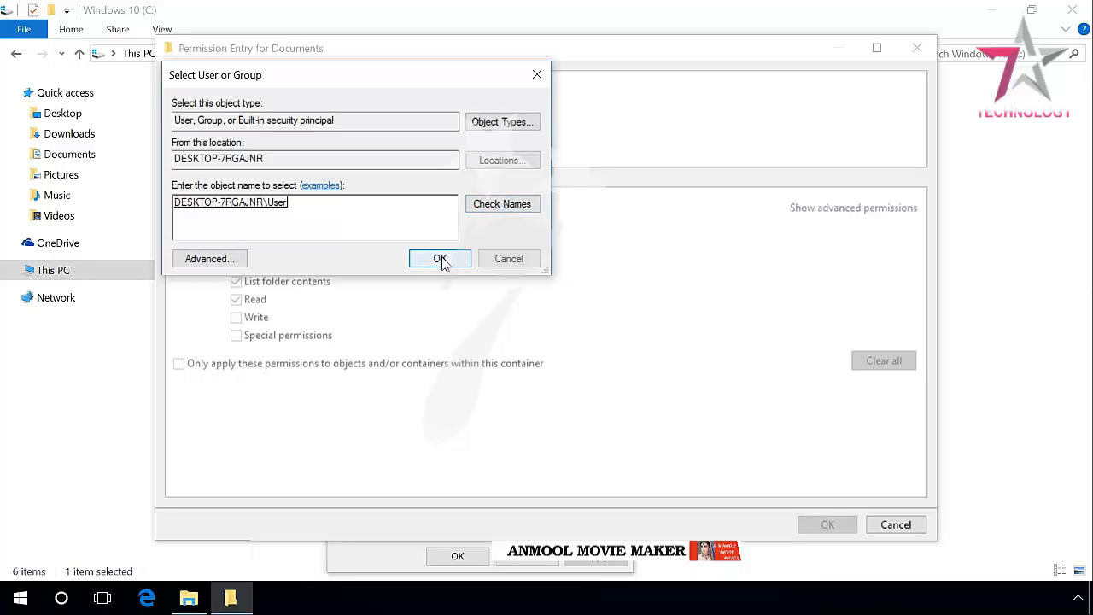
click(442, 258)
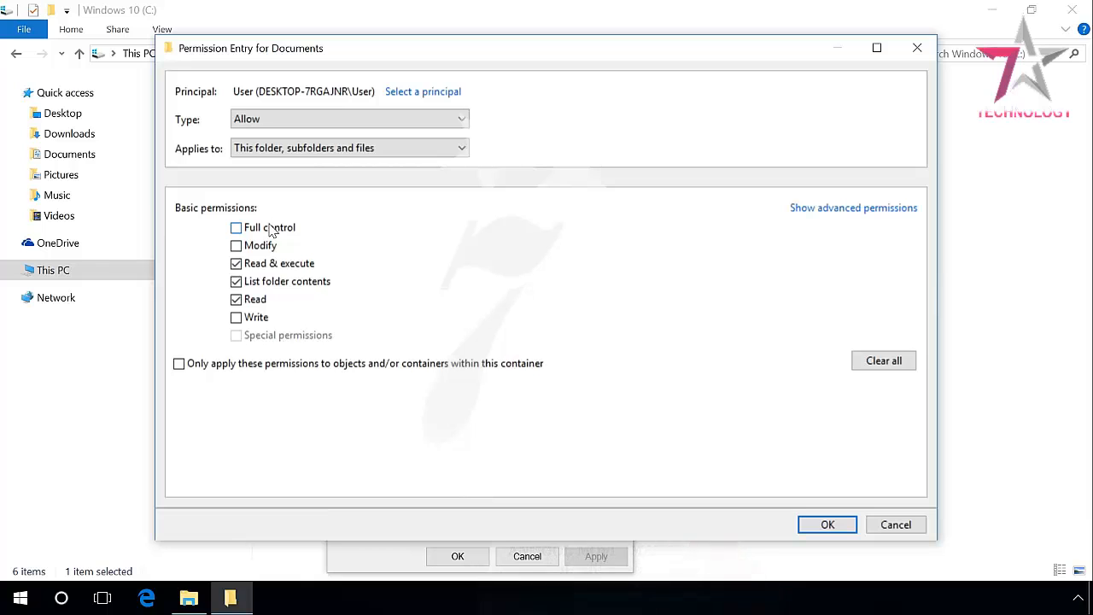
Grant the User account Full control, apply the permissions to C:\Documents, and open the folder to check access.
click(271, 229)
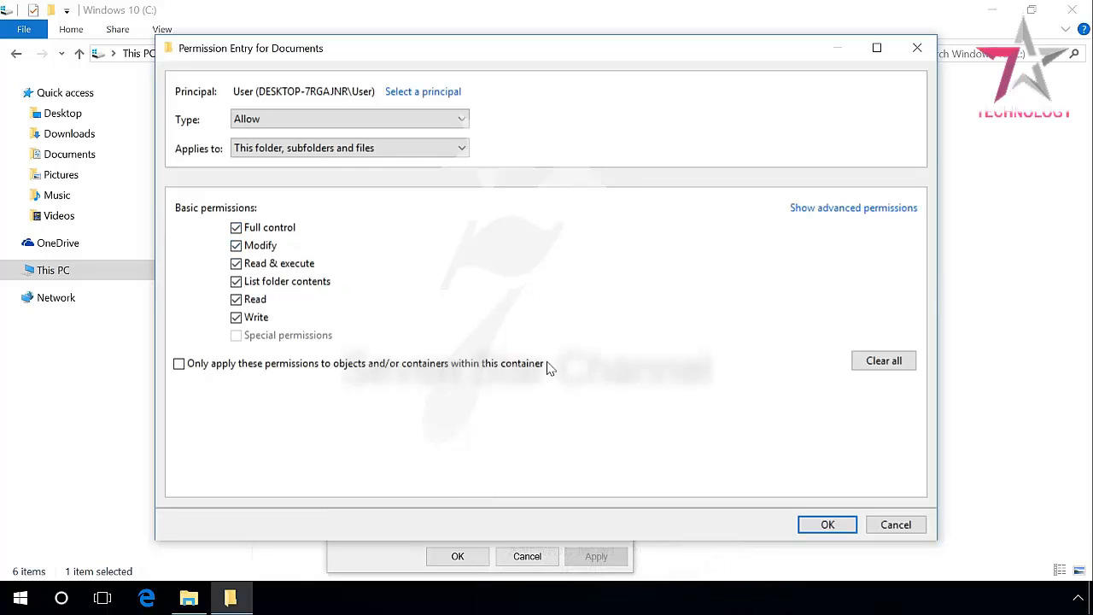
click(825, 526)
click(823, 500)
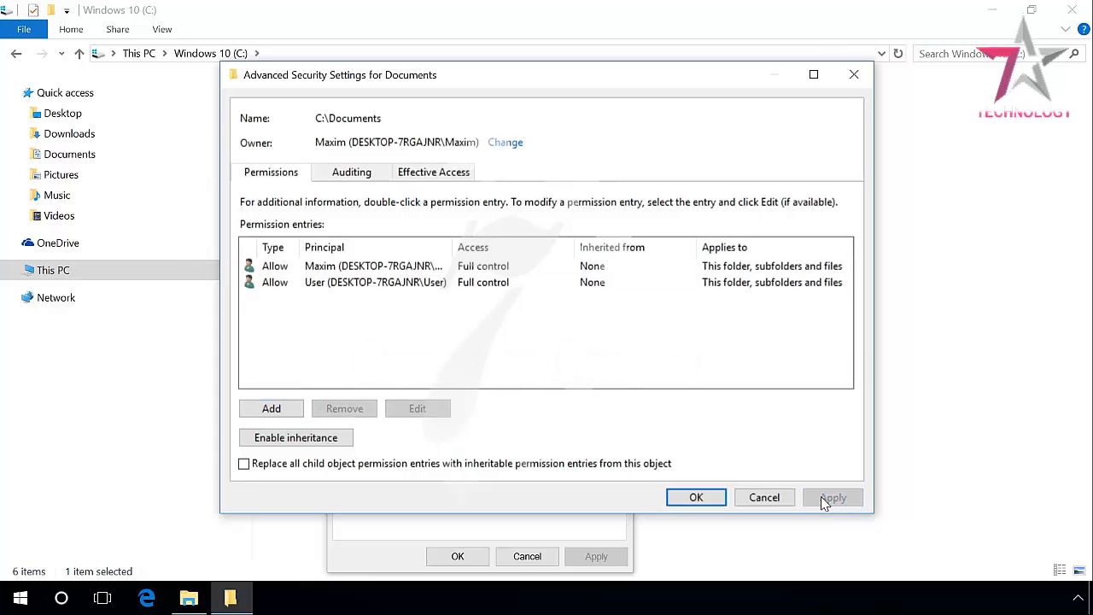
click(696, 499)
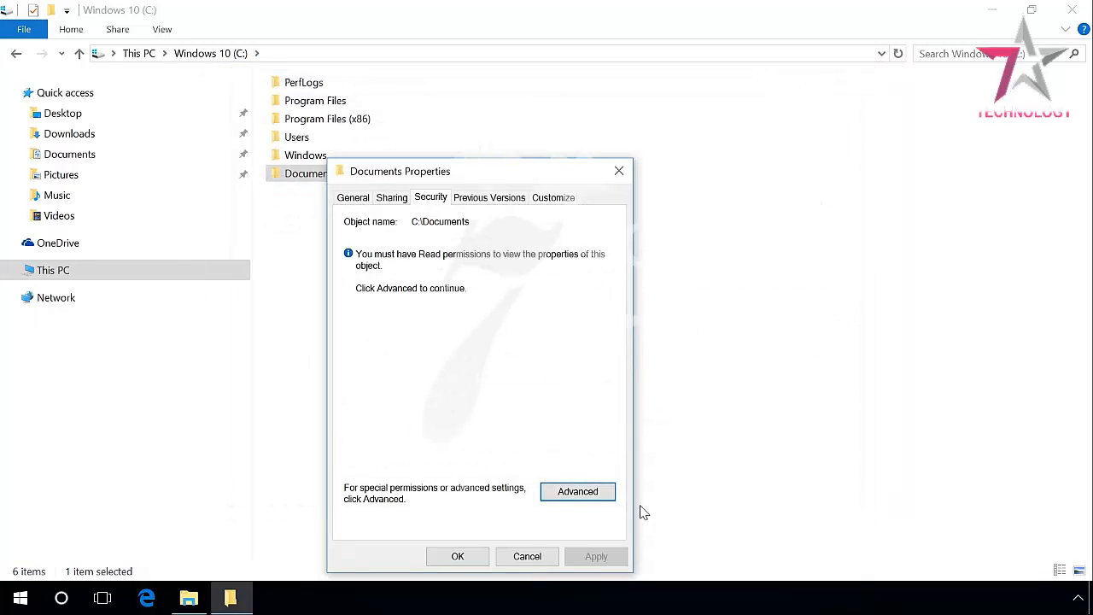
click(458, 556)
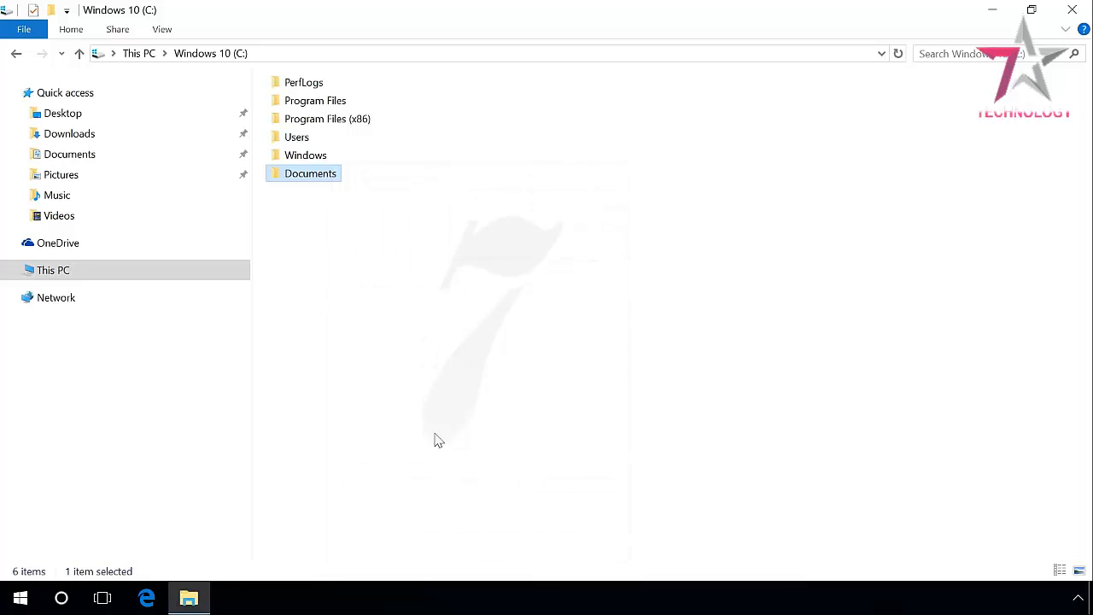
double_click(292, 178)
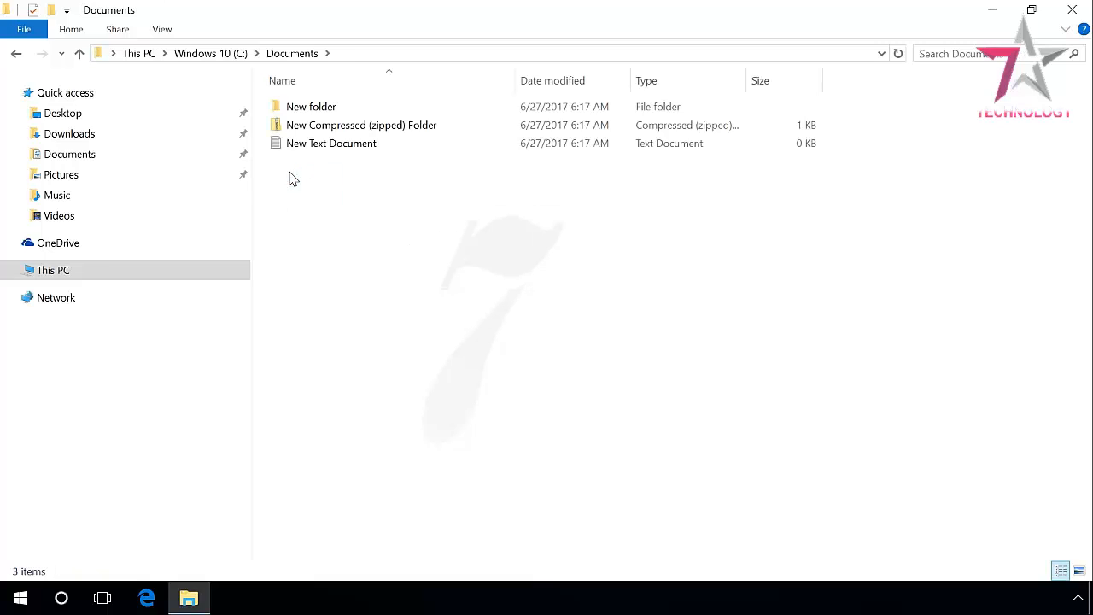